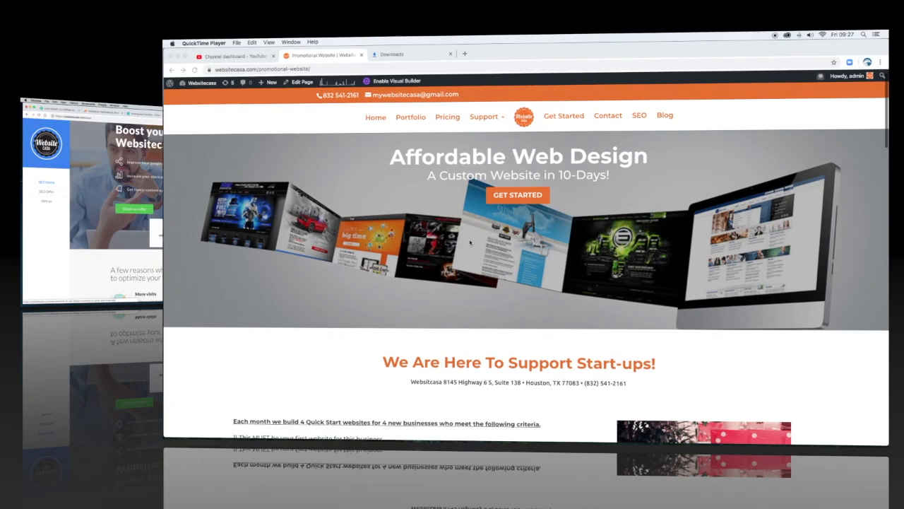
pyautogui.scroll(-3, 392, 254)
pyautogui.scroll(-1, 392, 258)
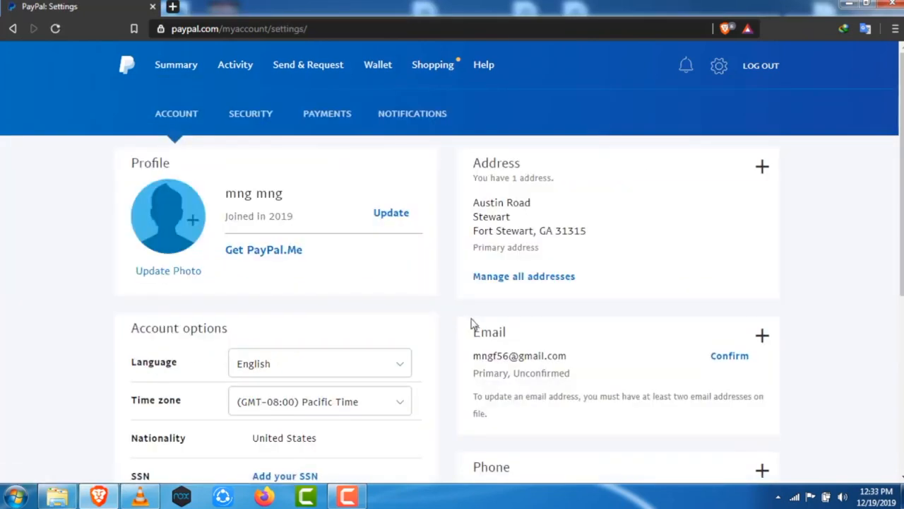
pyautogui.scroll(-3, 473, 322)
pyautogui.scroll(-2, 474, 323)
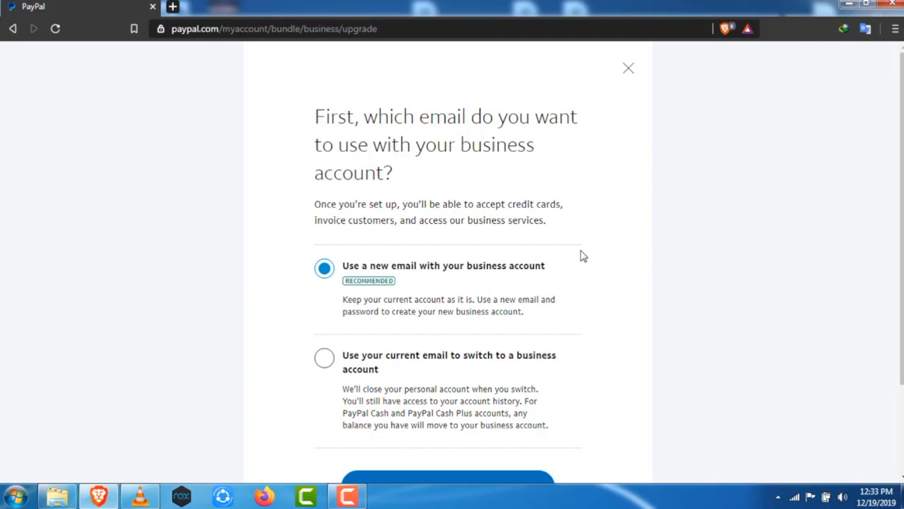
# Choose to use the current email to switch to a business account and proceed
pyautogui.scroll(-2, 583, 256)
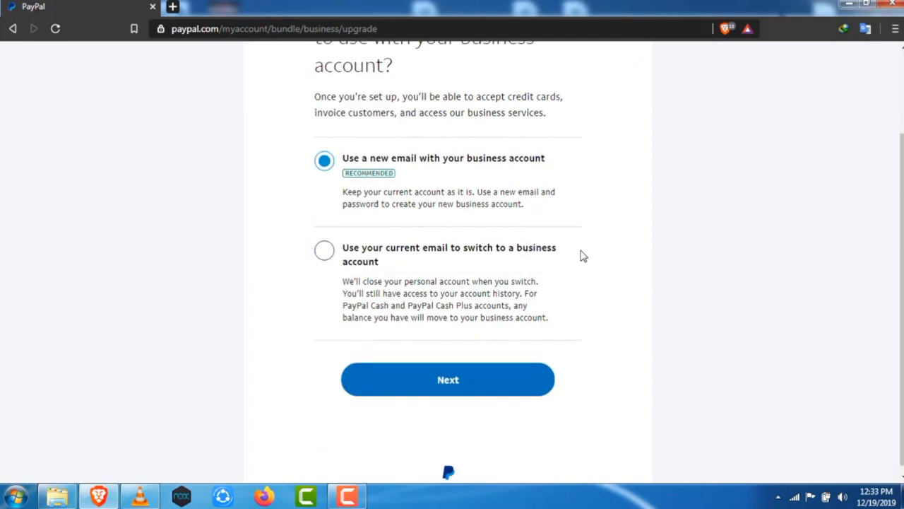
pyautogui.click(324, 247)
pyautogui.click(449, 379)
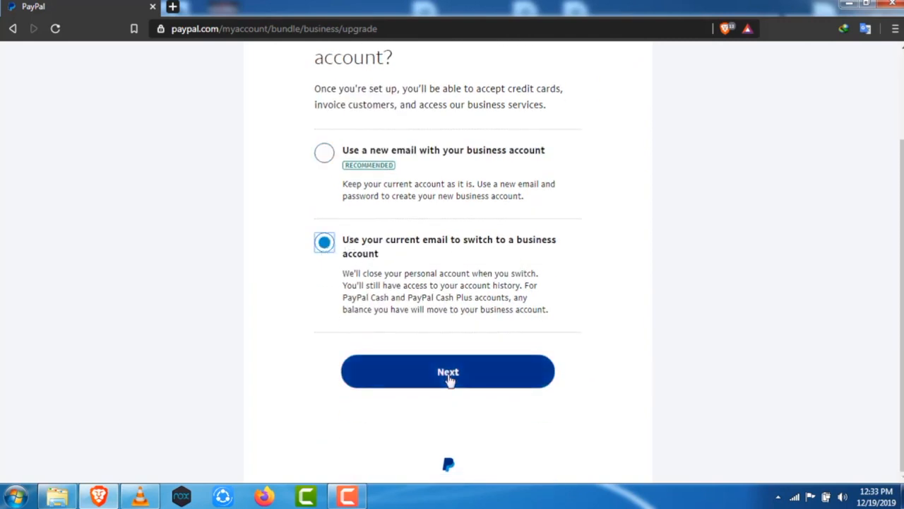
pyautogui.click(450, 379)
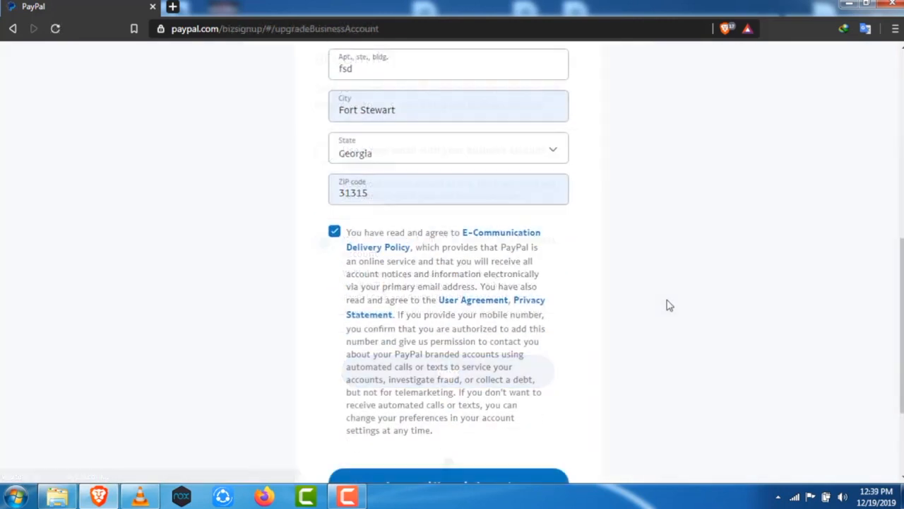
# Review the prefilled business contact and address details, then agree to the terms and upgrade the account
pyautogui.scroll(3, 669, 304)
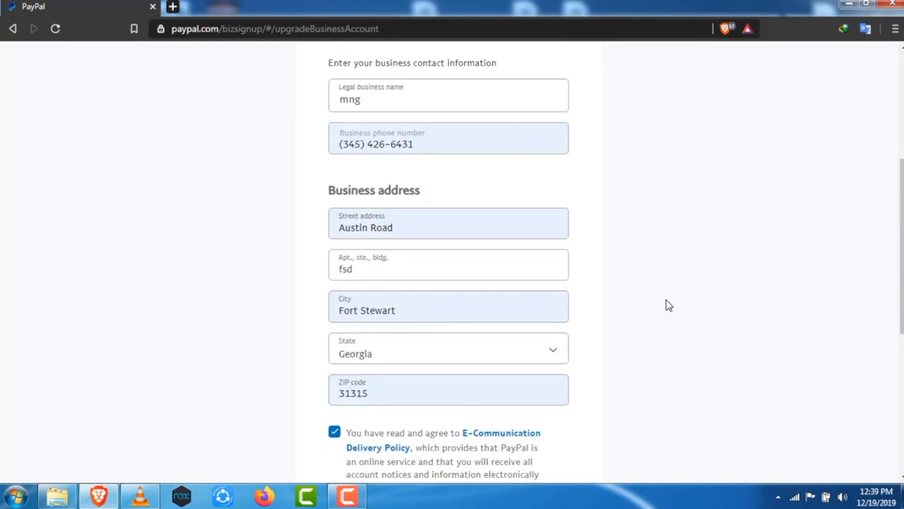
pyautogui.scroll(-2, 668, 304)
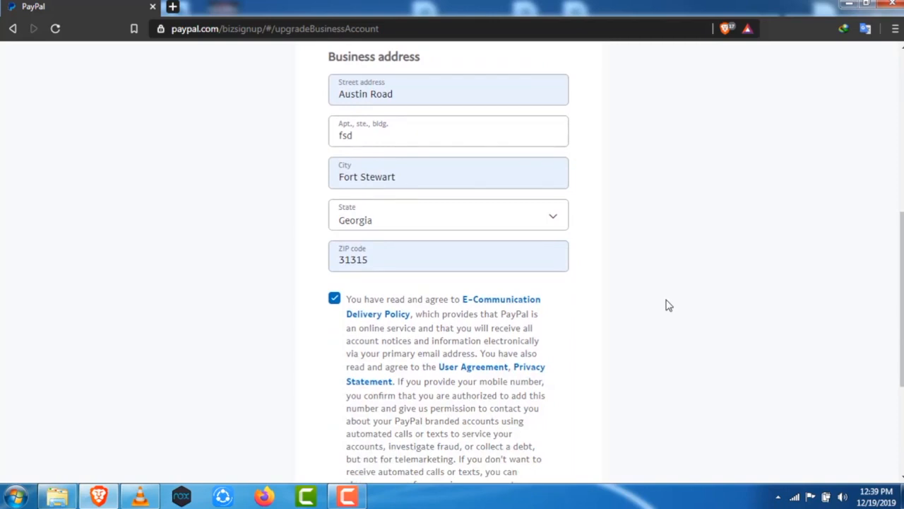
pyautogui.scroll(-3, 669, 305)
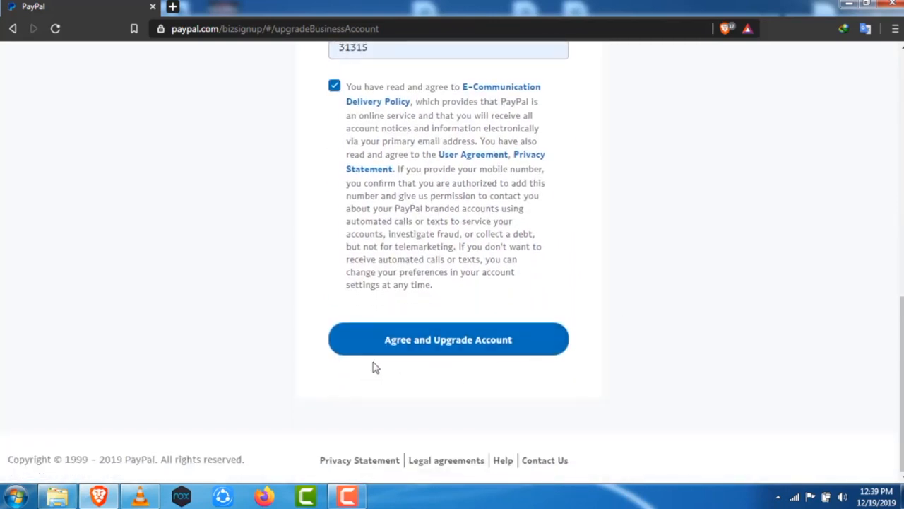
pyautogui.click(456, 352)
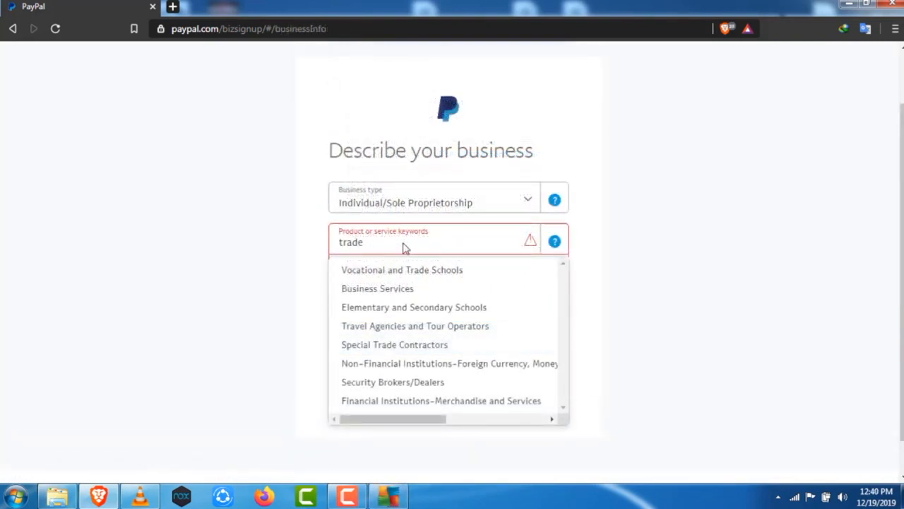
# Describe the business as Business Services with monthly sales of USD $50,000 – USD $99,999 and continue
pyautogui.scroll(-1, 399, 313)
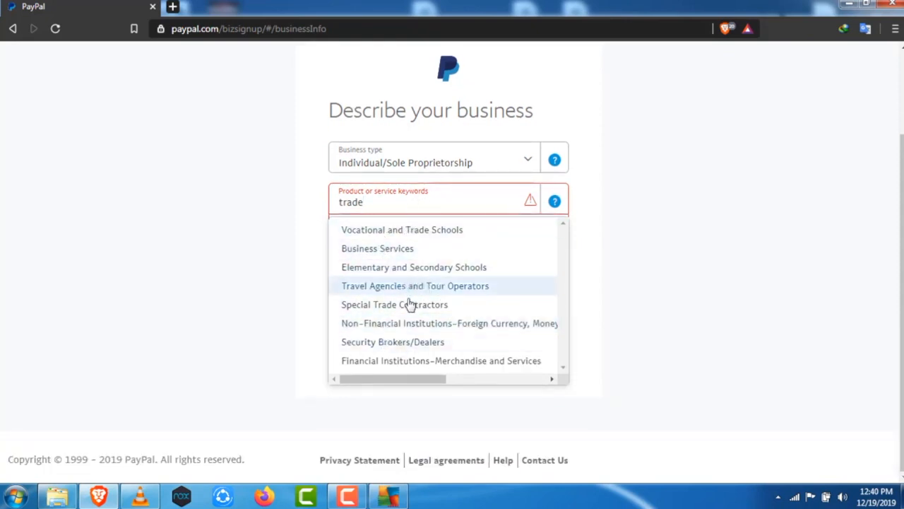
pyautogui.click(408, 251)
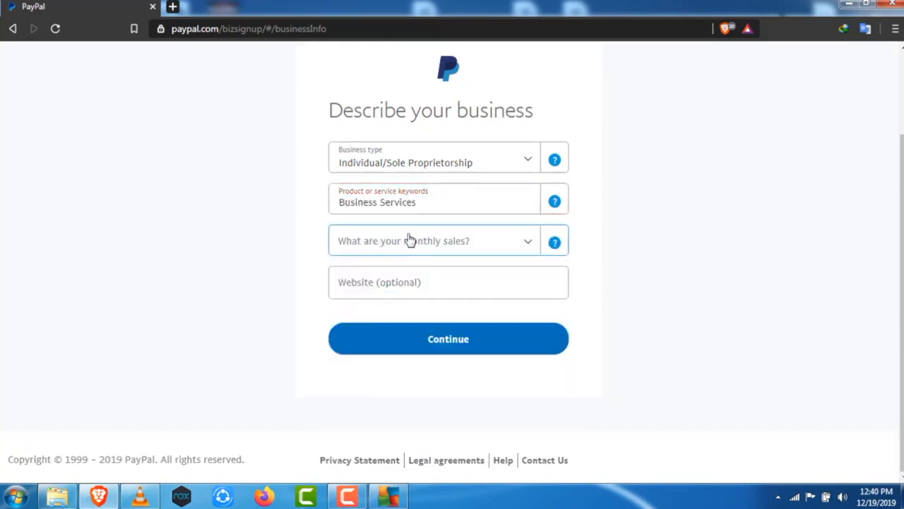
pyautogui.click(417, 240)
pyautogui.scroll(-2, 427, 338)
pyautogui.scroll(-2, 431, 332)
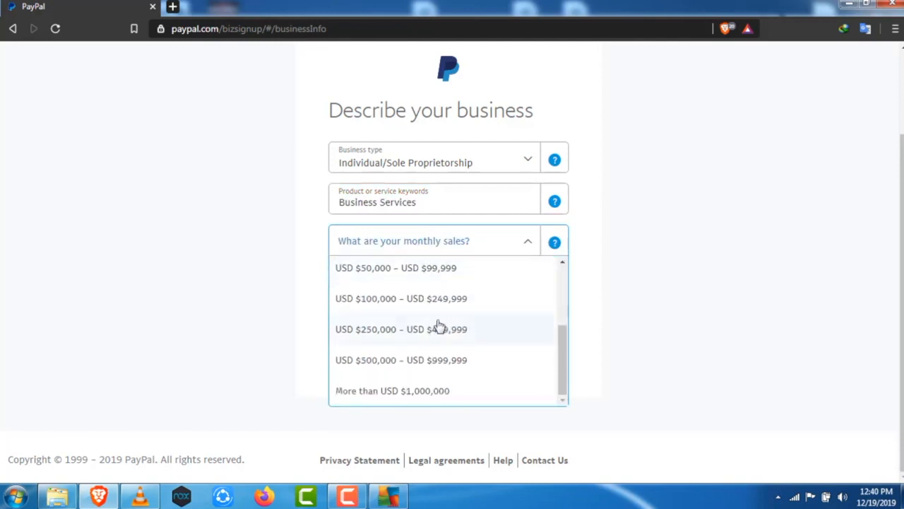
pyautogui.scroll(4, 441, 336)
pyautogui.scroll(-2, 426, 353)
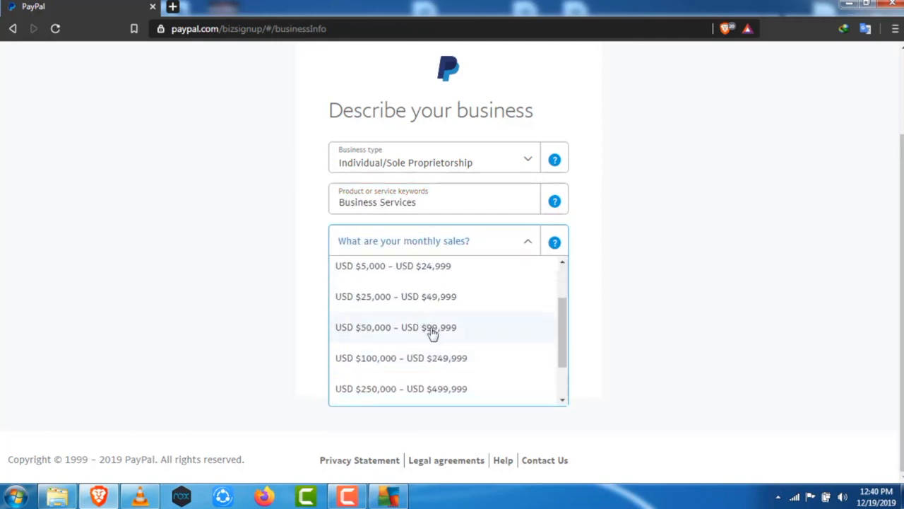
pyautogui.click(426, 328)
pyautogui.scroll(-2, 485, 443)
pyautogui.click(470, 404)
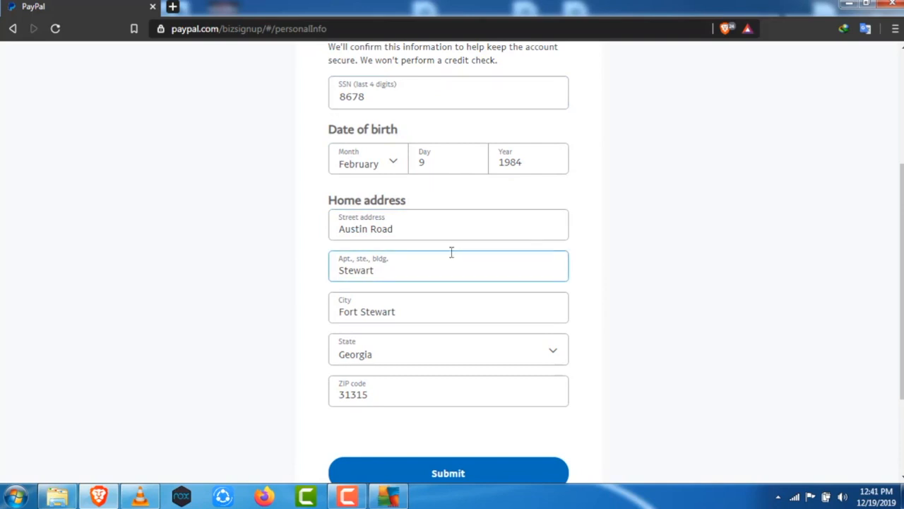
# Submit the personal information form with the identity details and home address
pyautogui.scroll(-1, 480, 173)
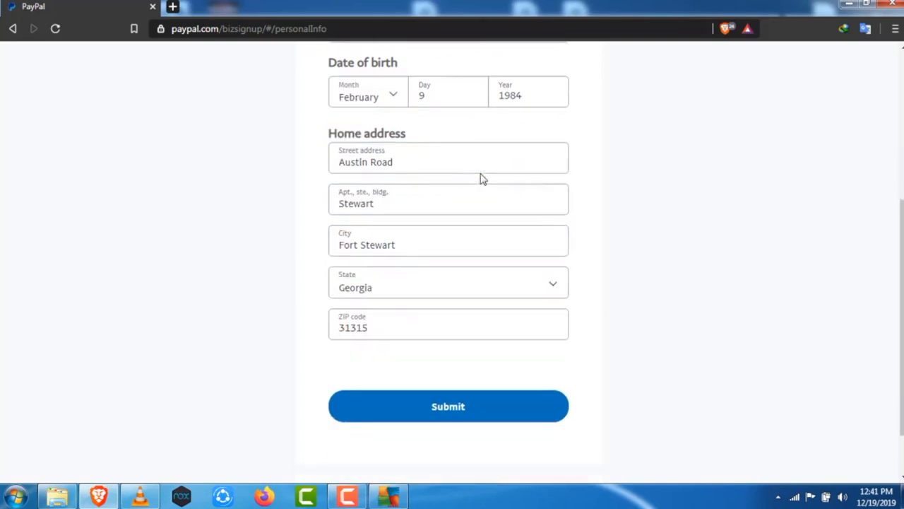
pyautogui.click(449, 408)
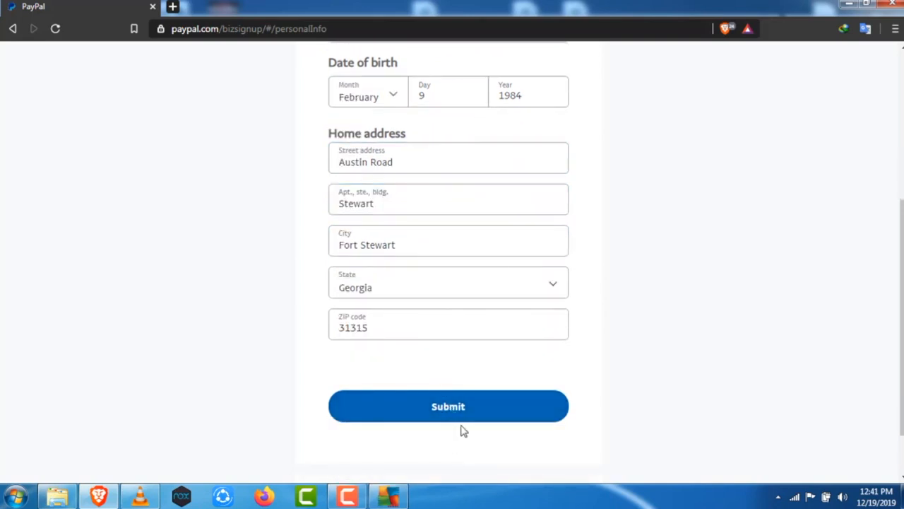
pyautogui.click(460, 418)
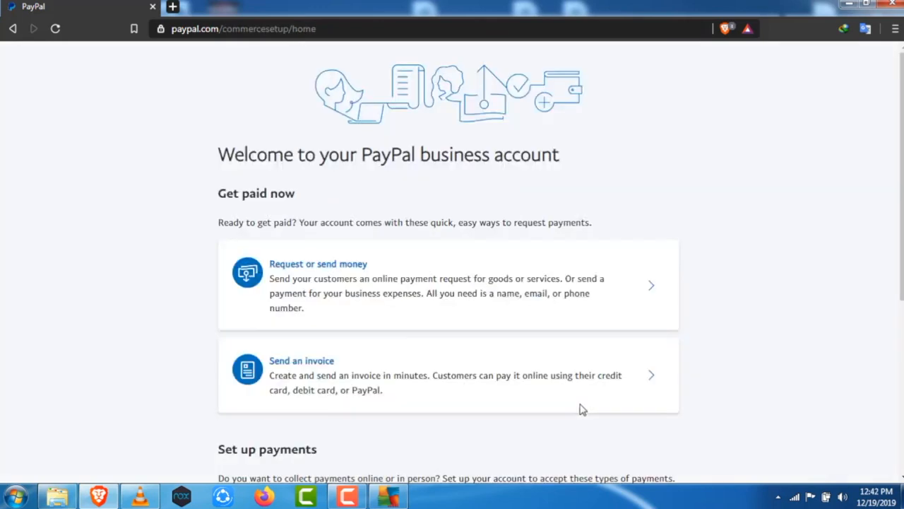
# Open Account Settings from the settings menu and view the account limits
pyautogui.moveTo(216, 212); pyautogui.dragTo(414, 202)
pyautogui.scroll(-1, 414, 202)
pyautogui.click(755, 64)
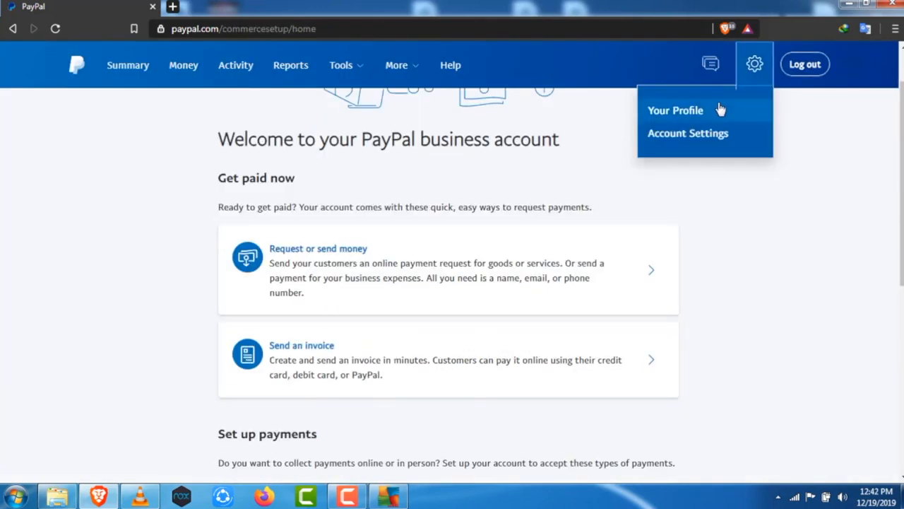
pyautogui.click(719, 136)
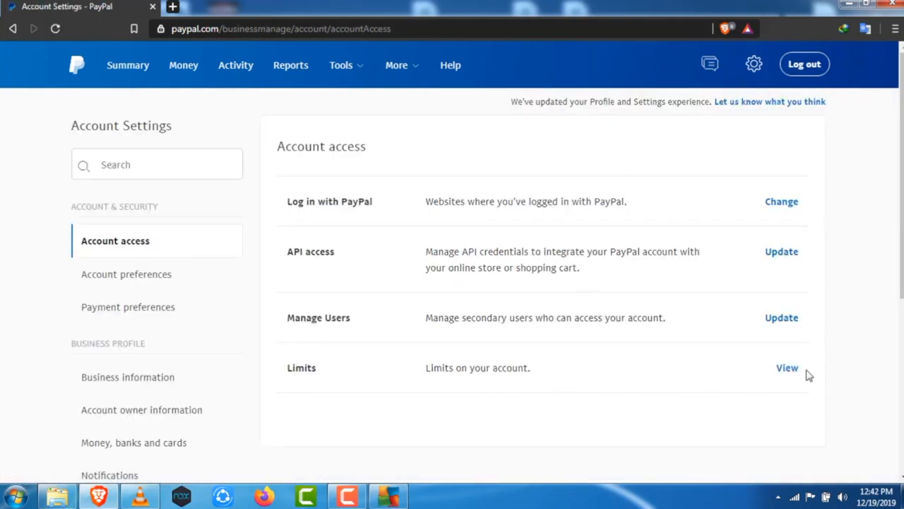
pyautogui.click(790, 369)
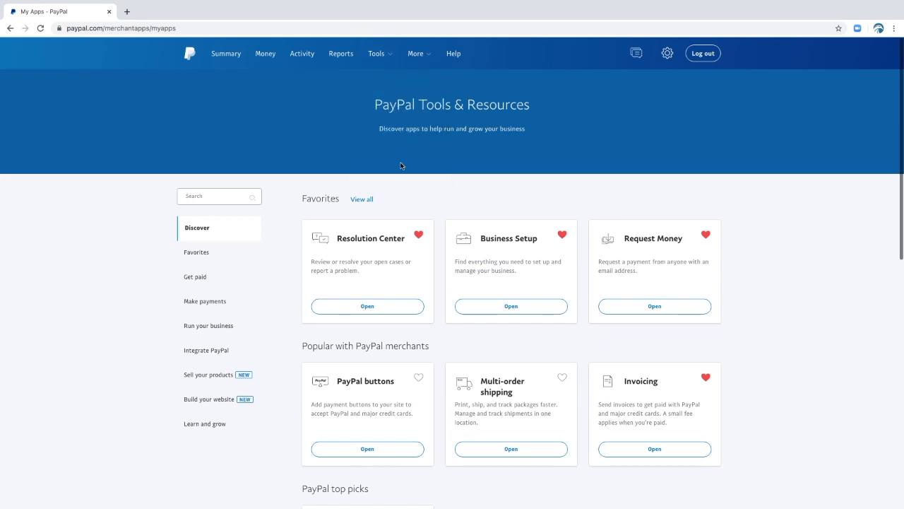
# Mark PayPal buttons as a favorite tool and open the PayPal buttons page
pyautogui.scroll(-2, 739, 337)
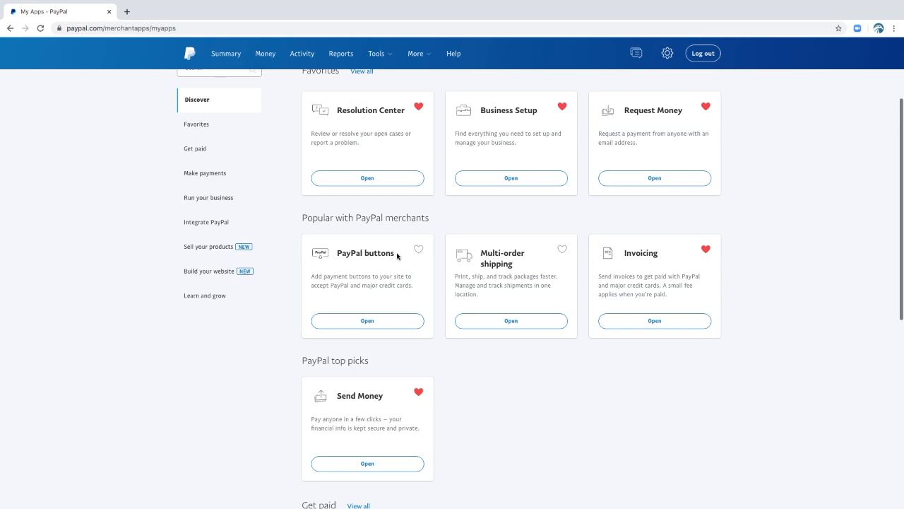
pyautogui.click(418, 249)
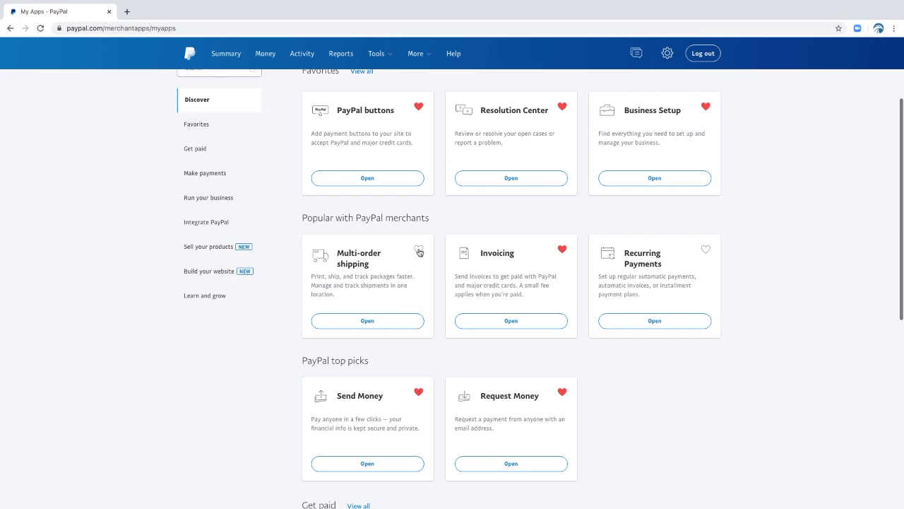
pyautogui.moveTo(389, 56)
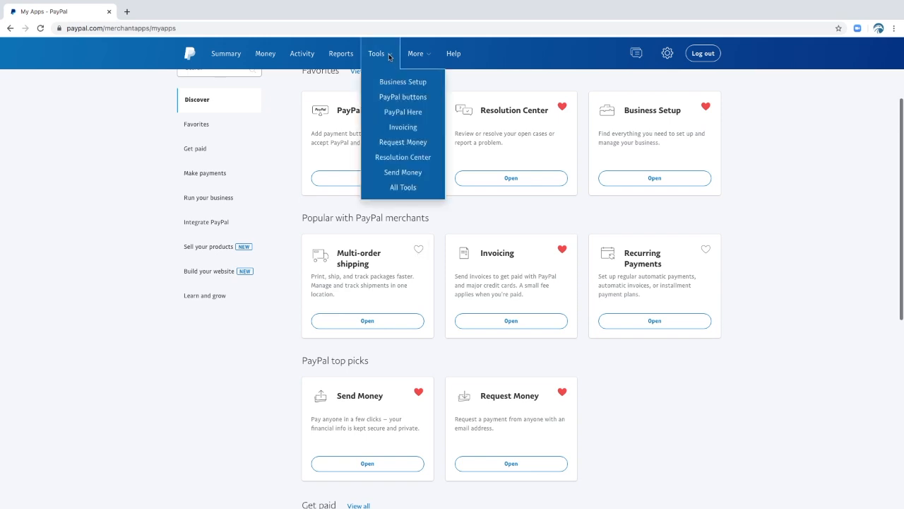
pyautogui.click(401, 103)
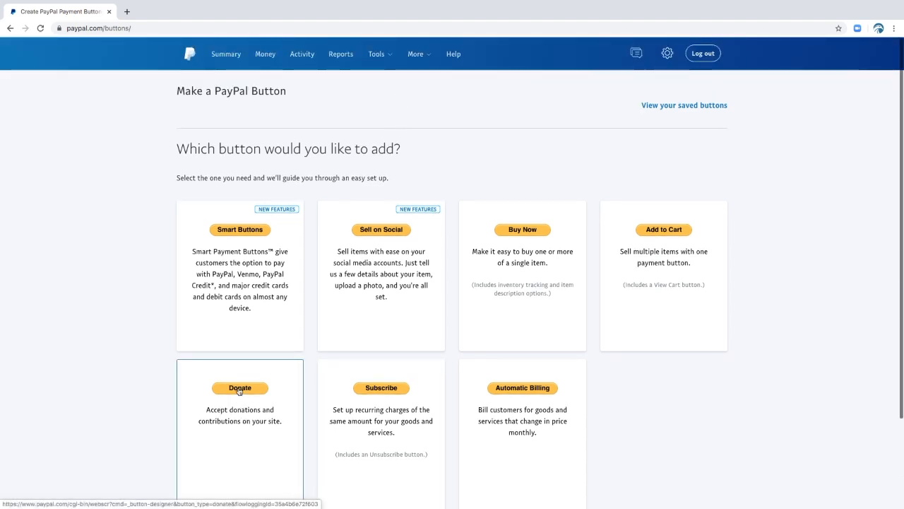
# Choose the Donate button type to start making a donation button
pyautogui.click(238, 390)
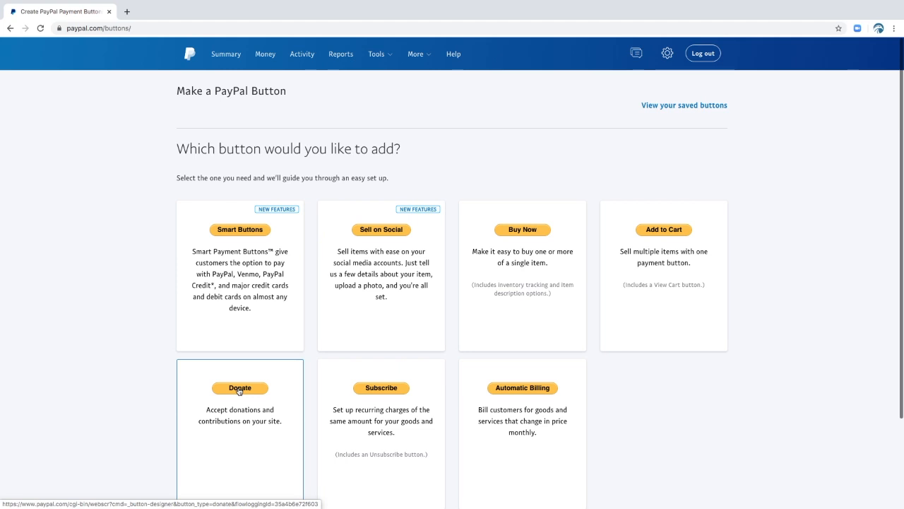
pyautogui.click(239, 388)
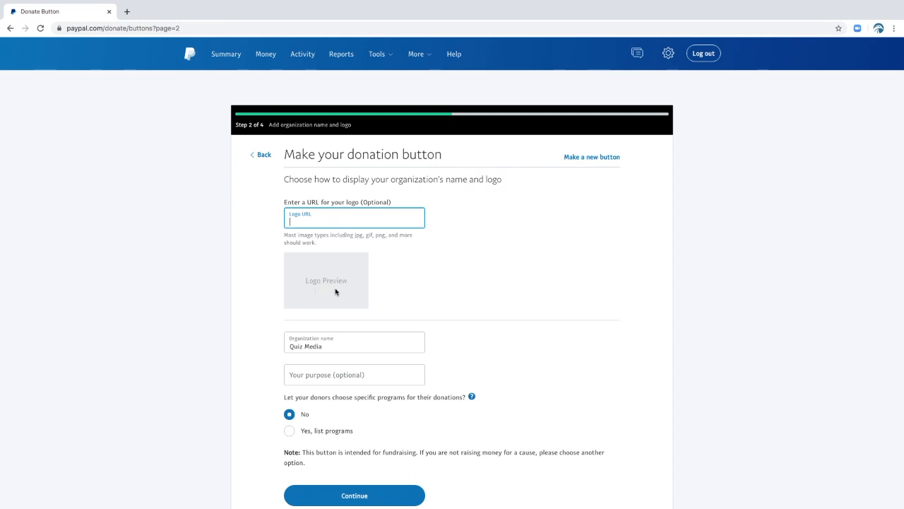
# Set donors to choose specific programs on the organization name page and continue to donation amounts
pyautogui.scroll(-3, 417, 286)
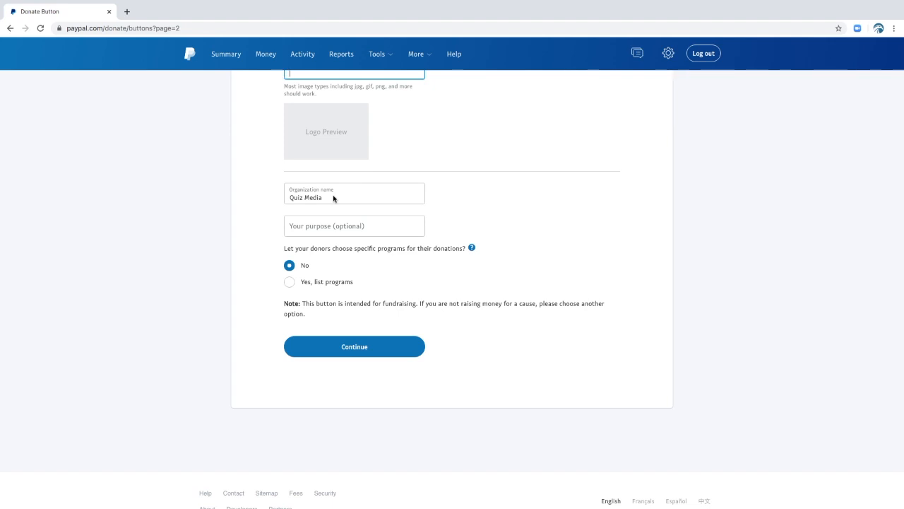
pyautogui.click(328, 228)
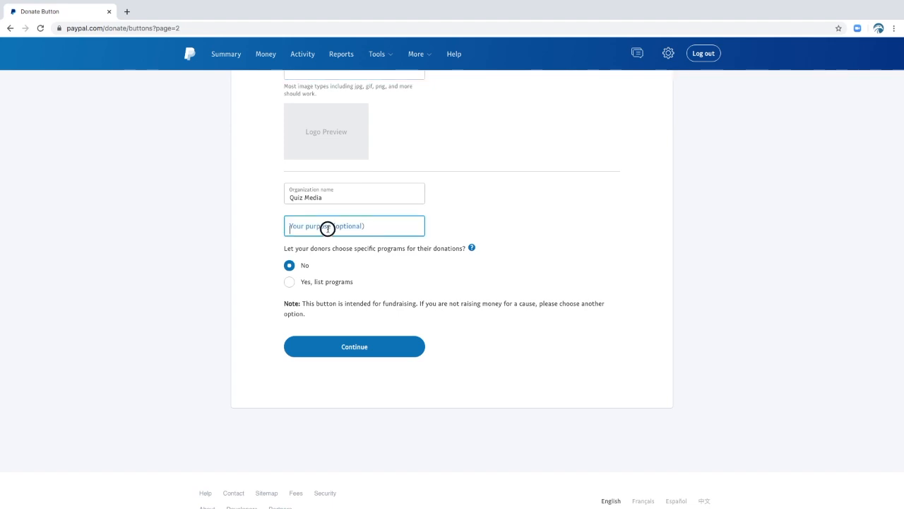
pyautogui.click(503, 226)
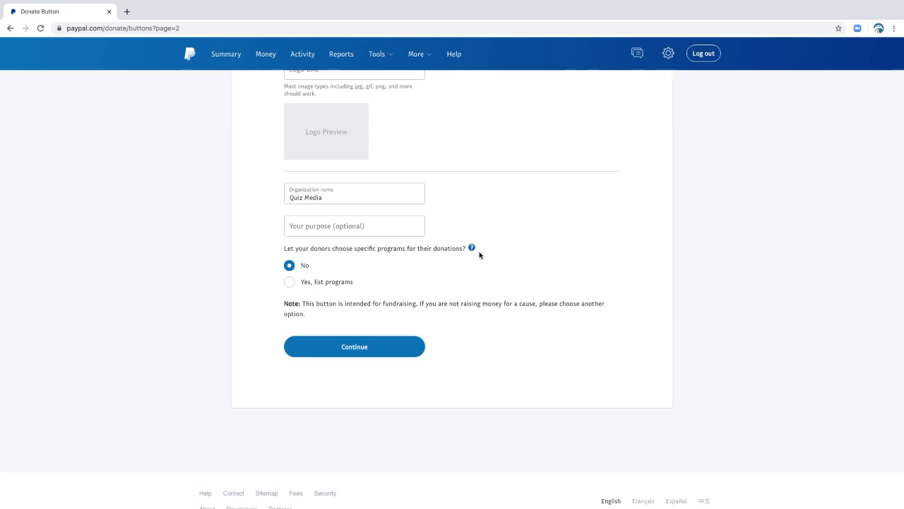
pyautogui.moveTo(472, 251)
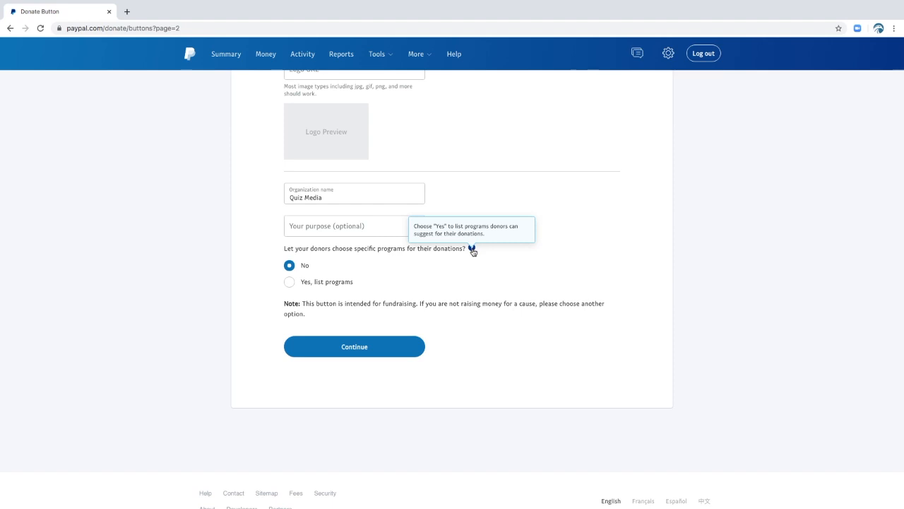
pyautogui.click(290, 285)
pyautogui.click(322, 301)
pyautogui.click(579, 304)
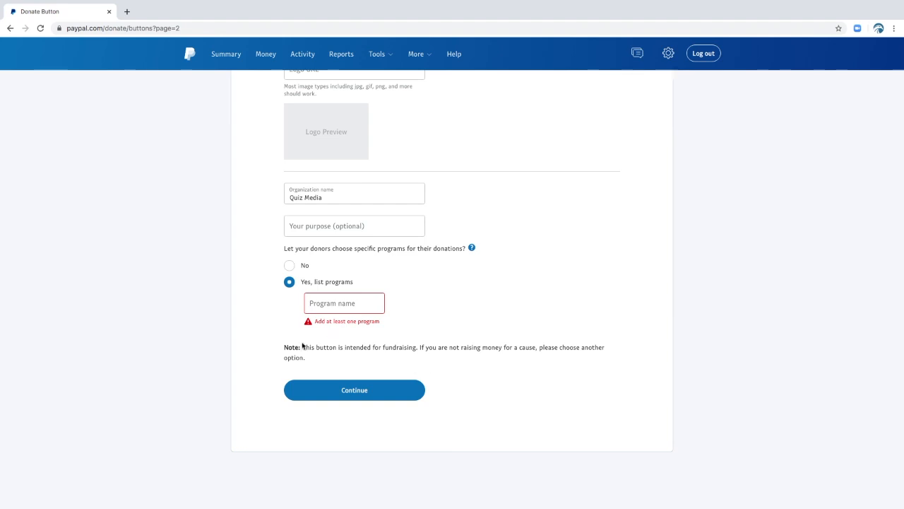
pyautogui.click(364, 391)
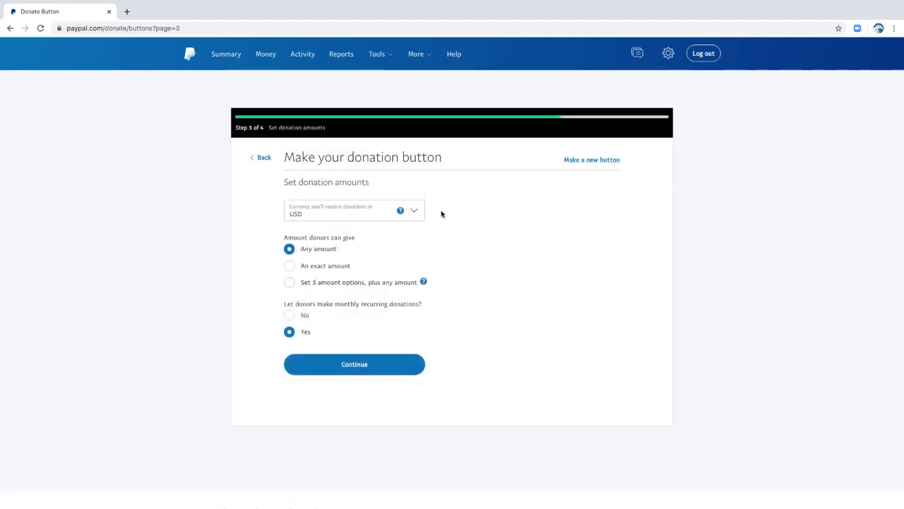
# Select USD as the donation currency and choose to set 3 amount options plus any amount
pyautogui.click(414, 211)
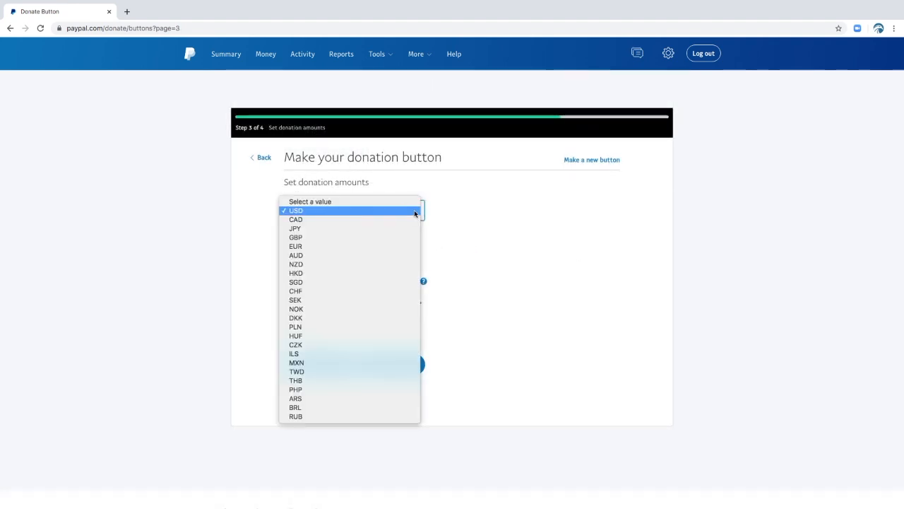
pyautogui.click(346, 212)
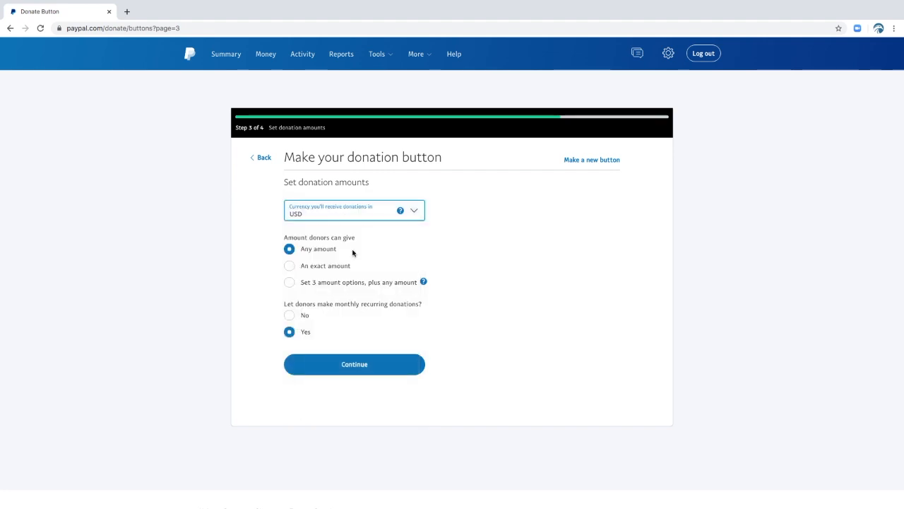
pyautogui.moveTo(340, 249); pyautogui.dragTo(309, 249)
pyautogui.click(289, 265)
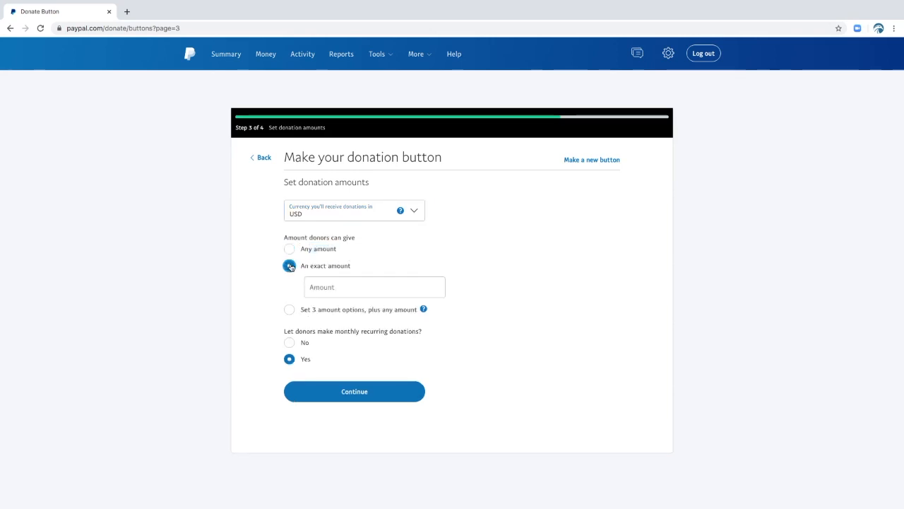
pyautogui.click(289, 311)
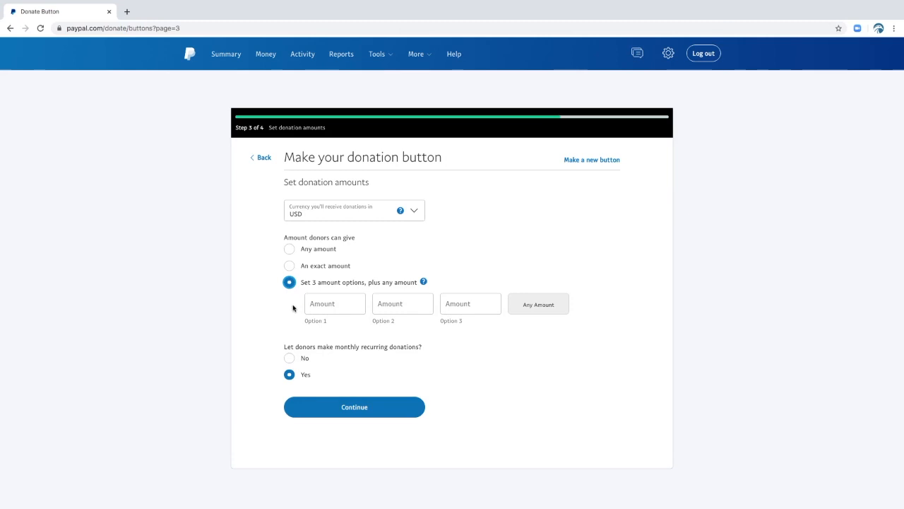
# Turn off monthly recurring donations and continue to the optional settings
pyautogui.moveTo(262, 330); pyautogui.dragTo(255, 335)
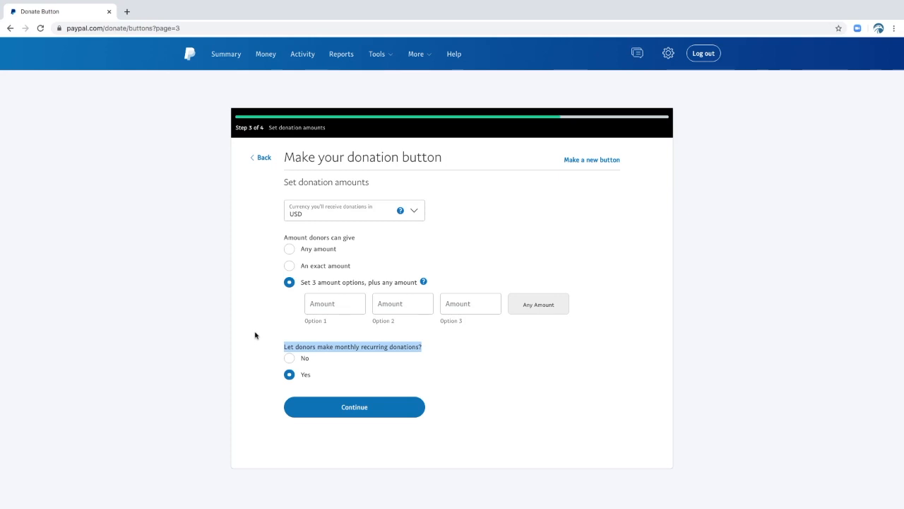
pyautogui.click(289, 358)
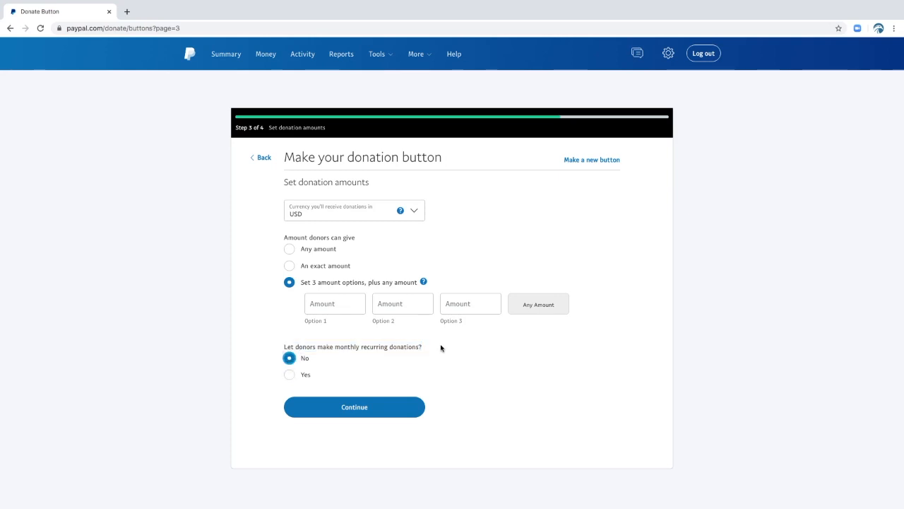
pyautogui.click(355, 408)
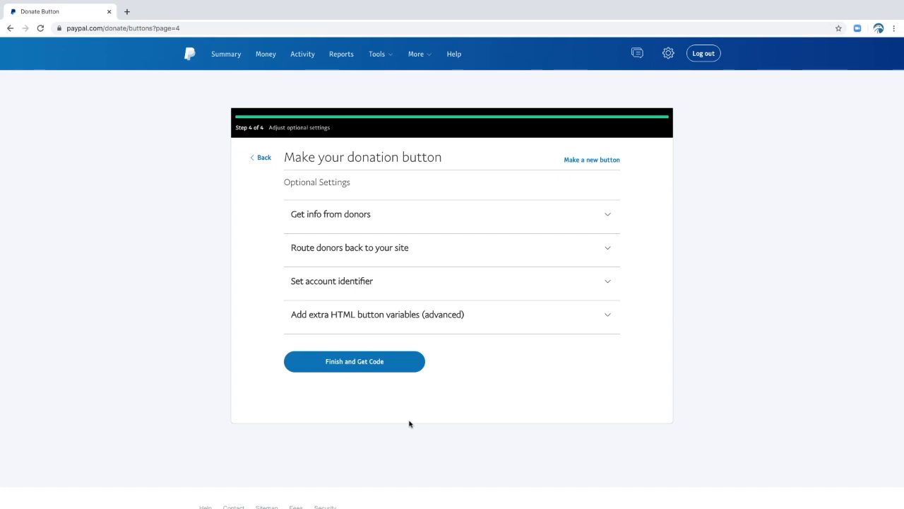
# In the donor info settings, stop donors from sending an optional note with their donation
pyautogui.click(606, 217)
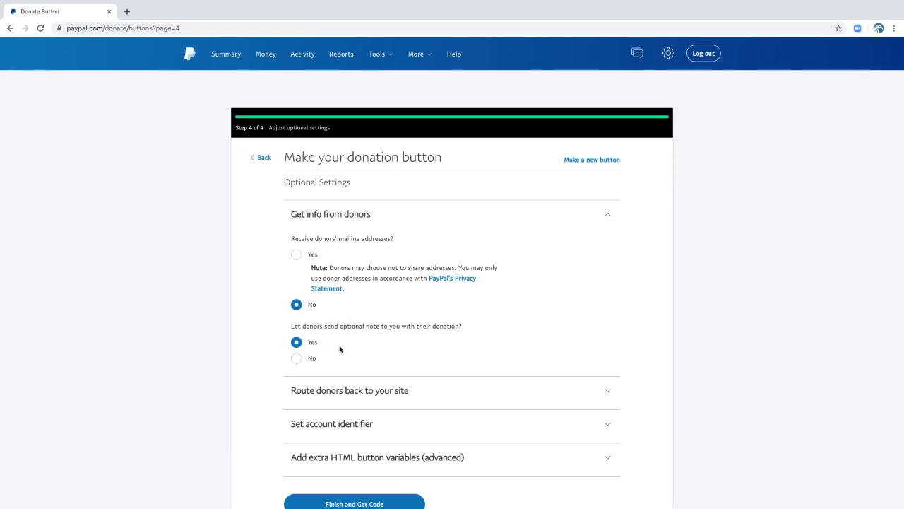
pyautogui.click(296, 358)
pyautogui.scroll(-3, 608, 229)
pyautogui.click(608, 227)
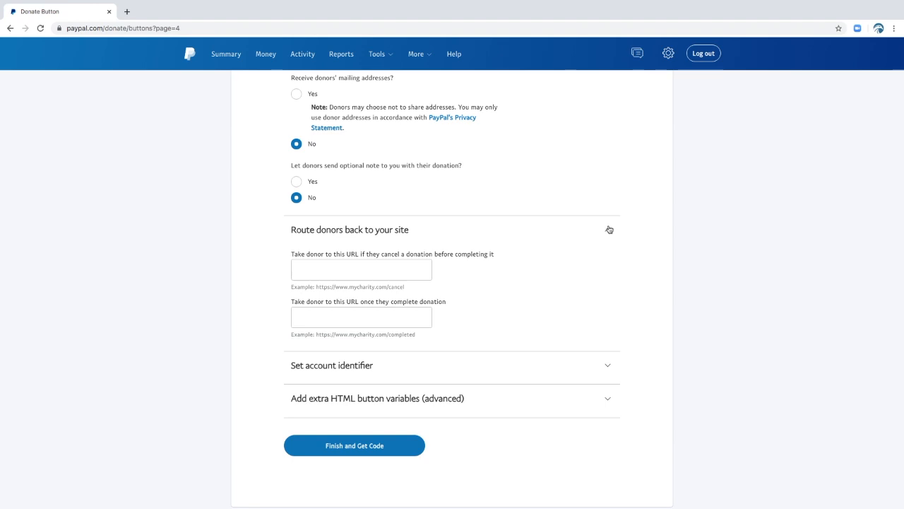
pyautogui.click(609, 229)
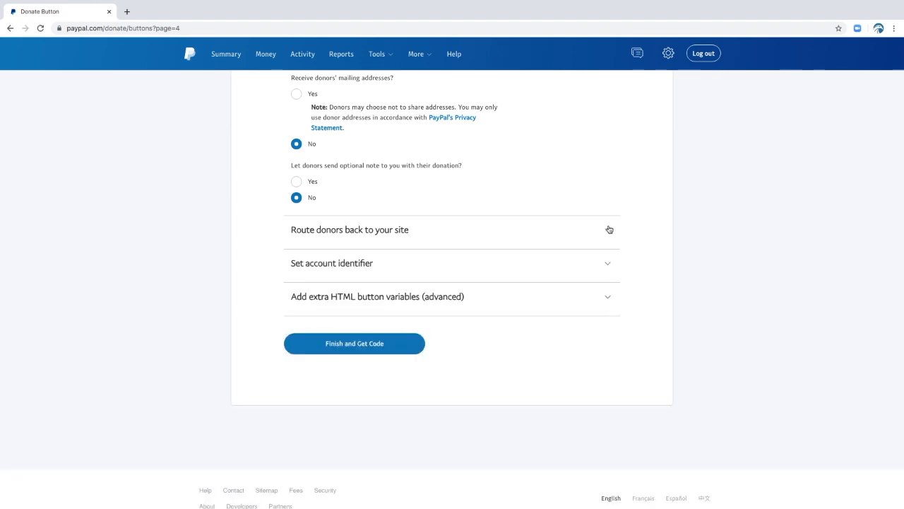
# Set the account identifier to use the account's email address instead of the merchant account ID
pyautogui.click(609, 266)
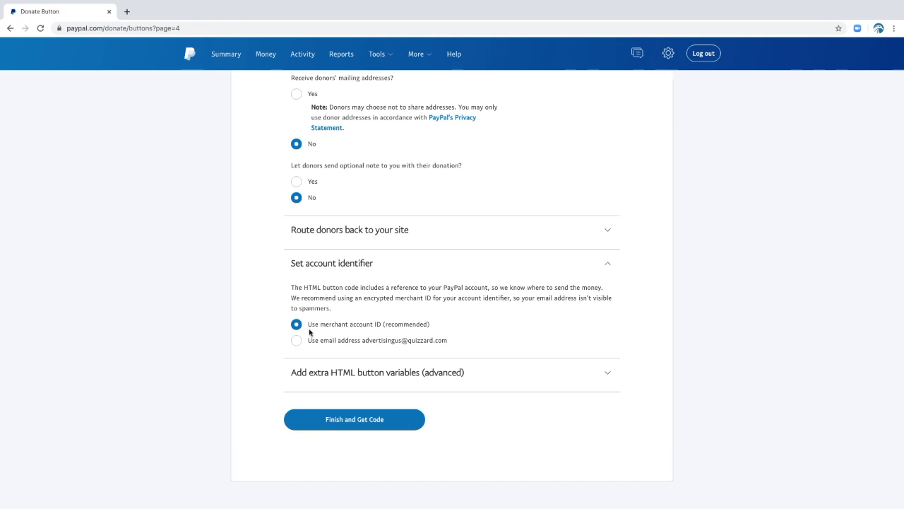
pyautogui.moveTo(347, 311); pyautogui.dragTo(284, 289)
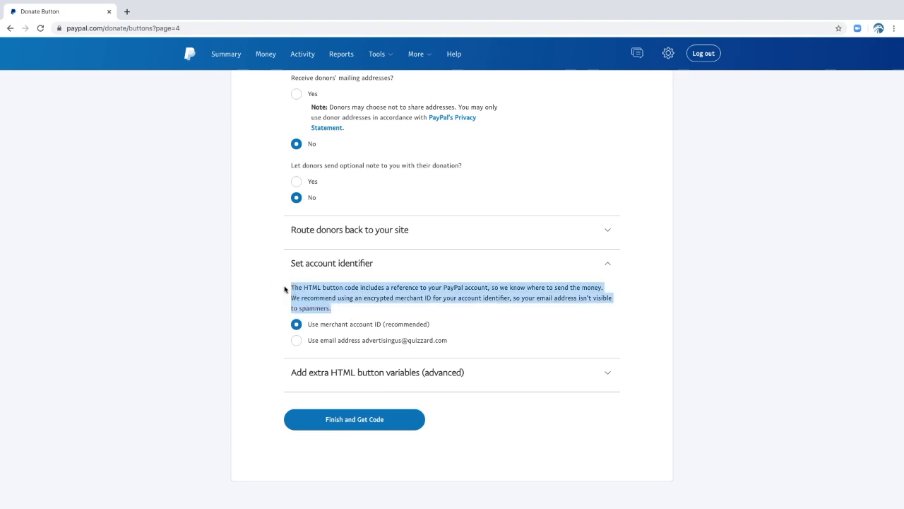
pyautogui.click(297, 341)
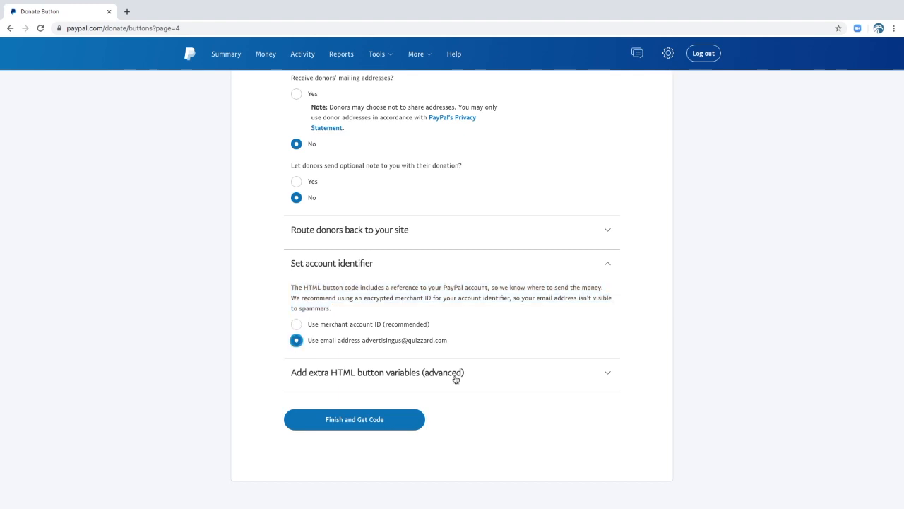
# Leave the extra HTML button variables empty and finish the button to get its code
pyautogui.click(609, 375)
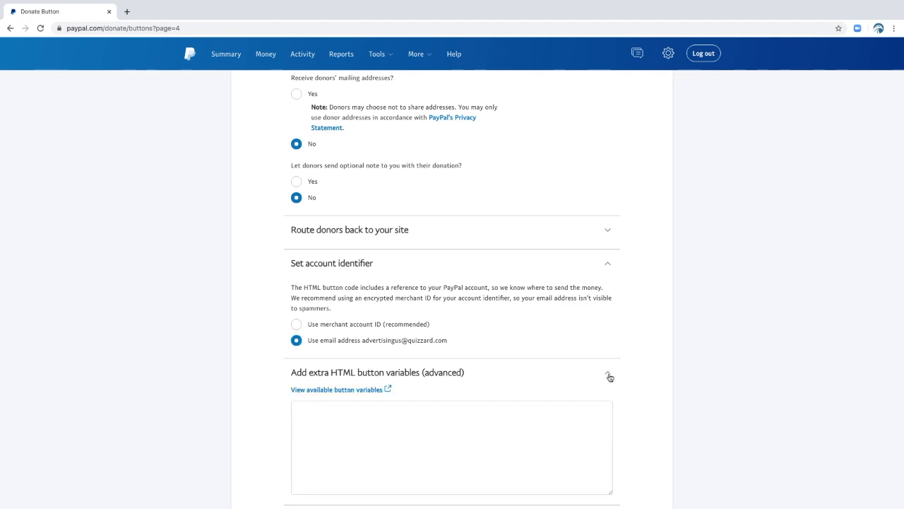
pyautogui.scroll(-3, 610, 377)
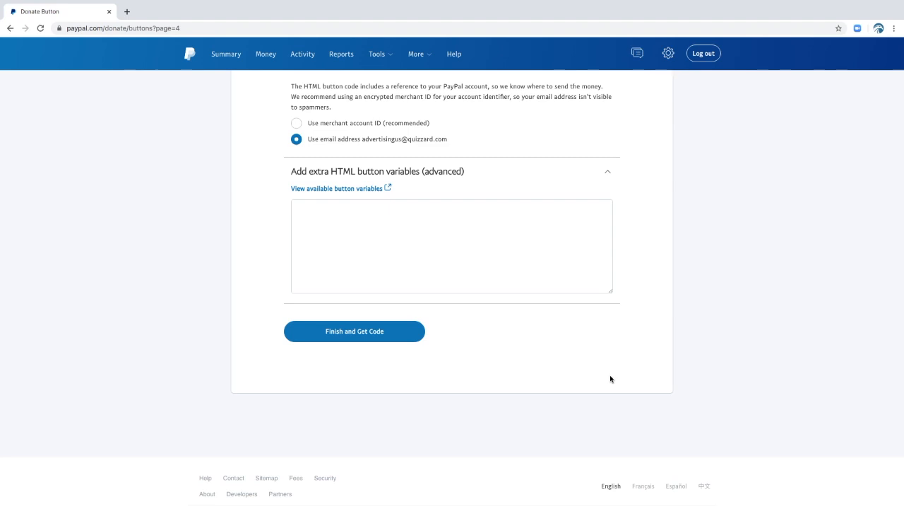
pyautogui.click(375, 331)
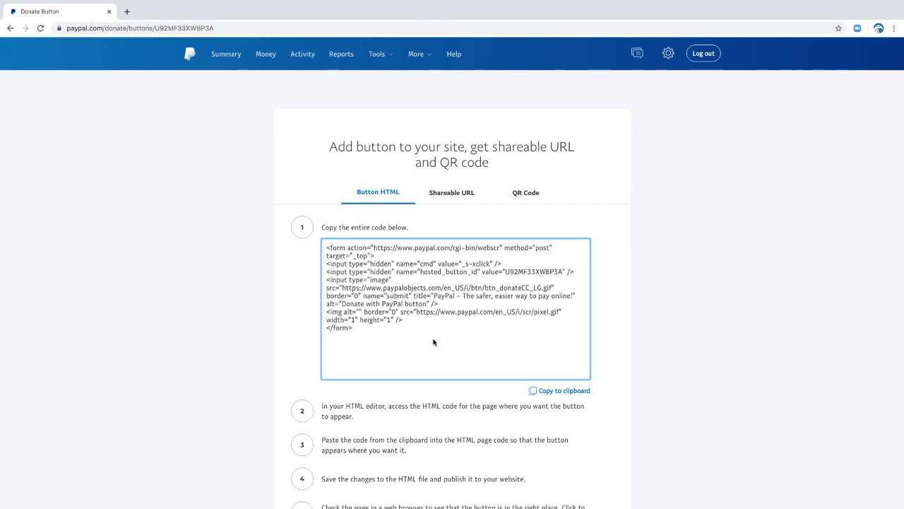
# Review the generated button HTML, the shareable URL and the QR code for the donate button
pyautogui.moveTo(375, 333); pyautogui.dragTo(309, 265)
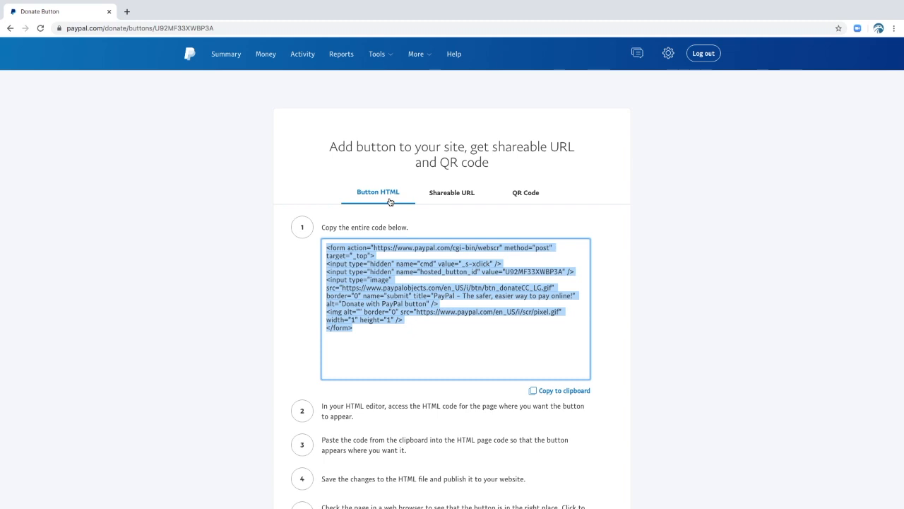
pyautogui.click(453, 196)
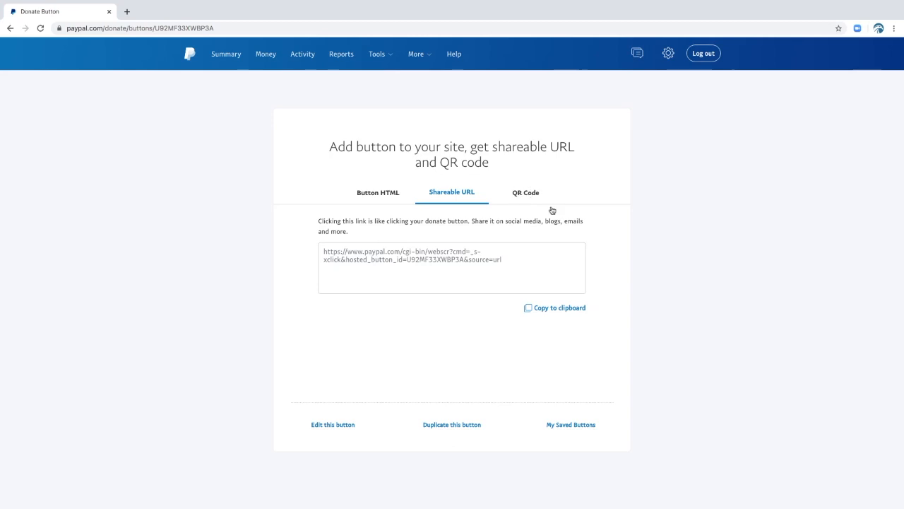
pyautogui.click(551, 208)
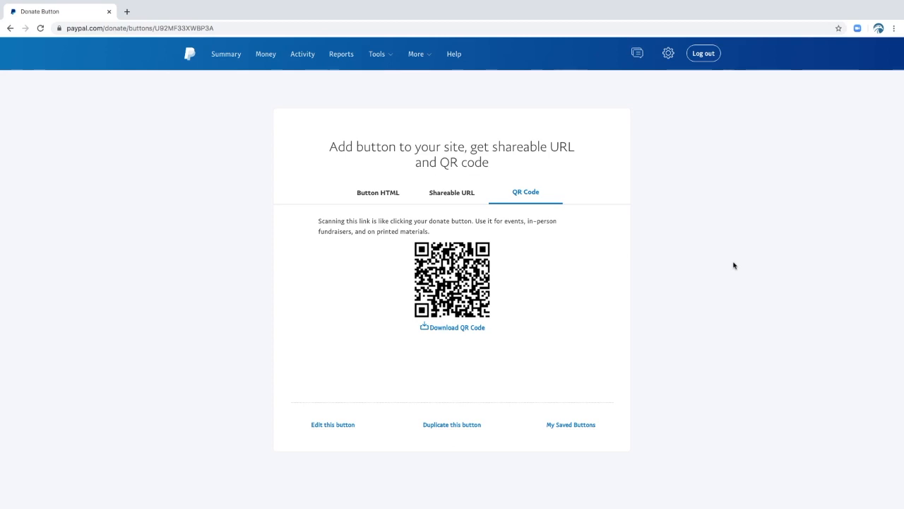
pyautogui.click(374, 198)
pyautogui.click(452, 193)
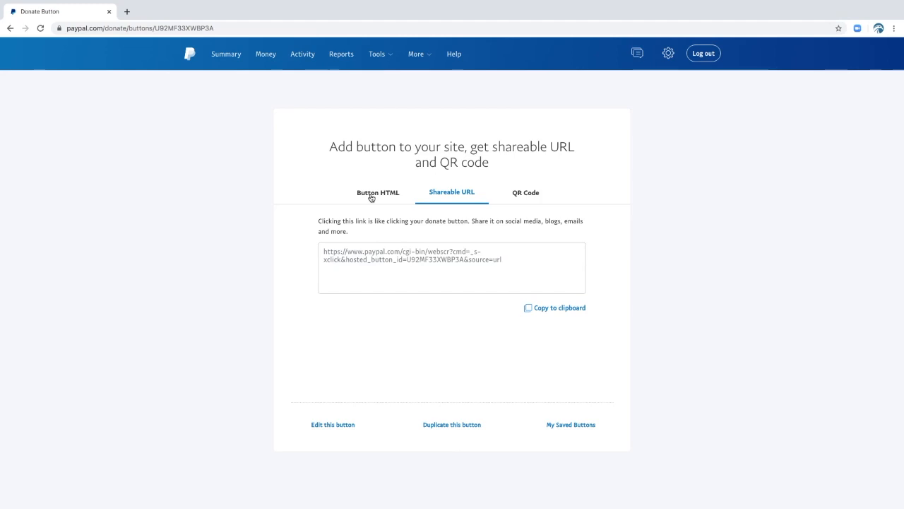
pyautogui.click(372, 198)
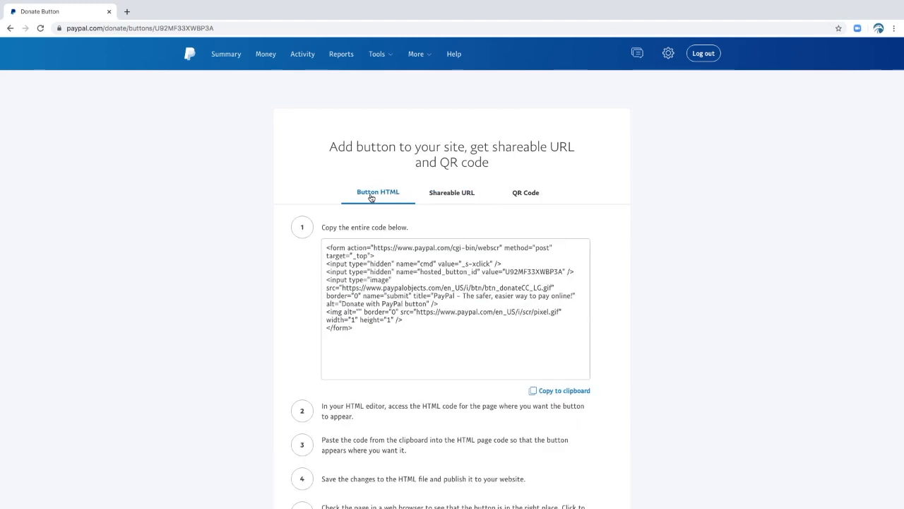
pyautogui.click(464, 197)
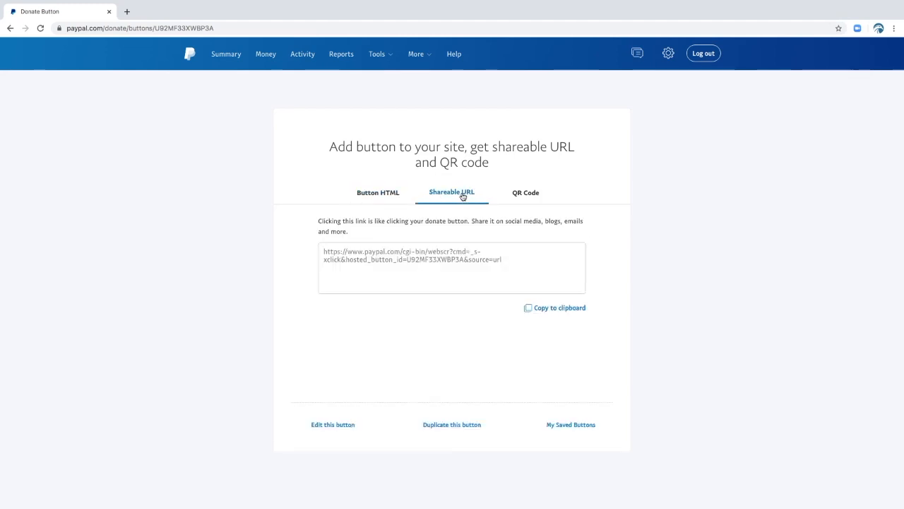
pyautogui.click(530, 198)
# Open the shareable URL and select the entire donation link
pyautogui.click(462, 197)
pyautogui.moveTo(515, 263); pyautogui.dragTo(293, 252)
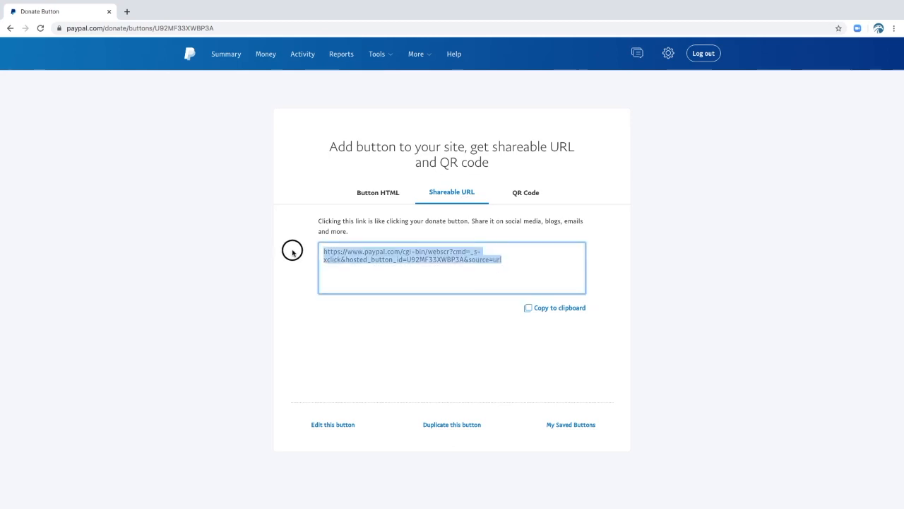